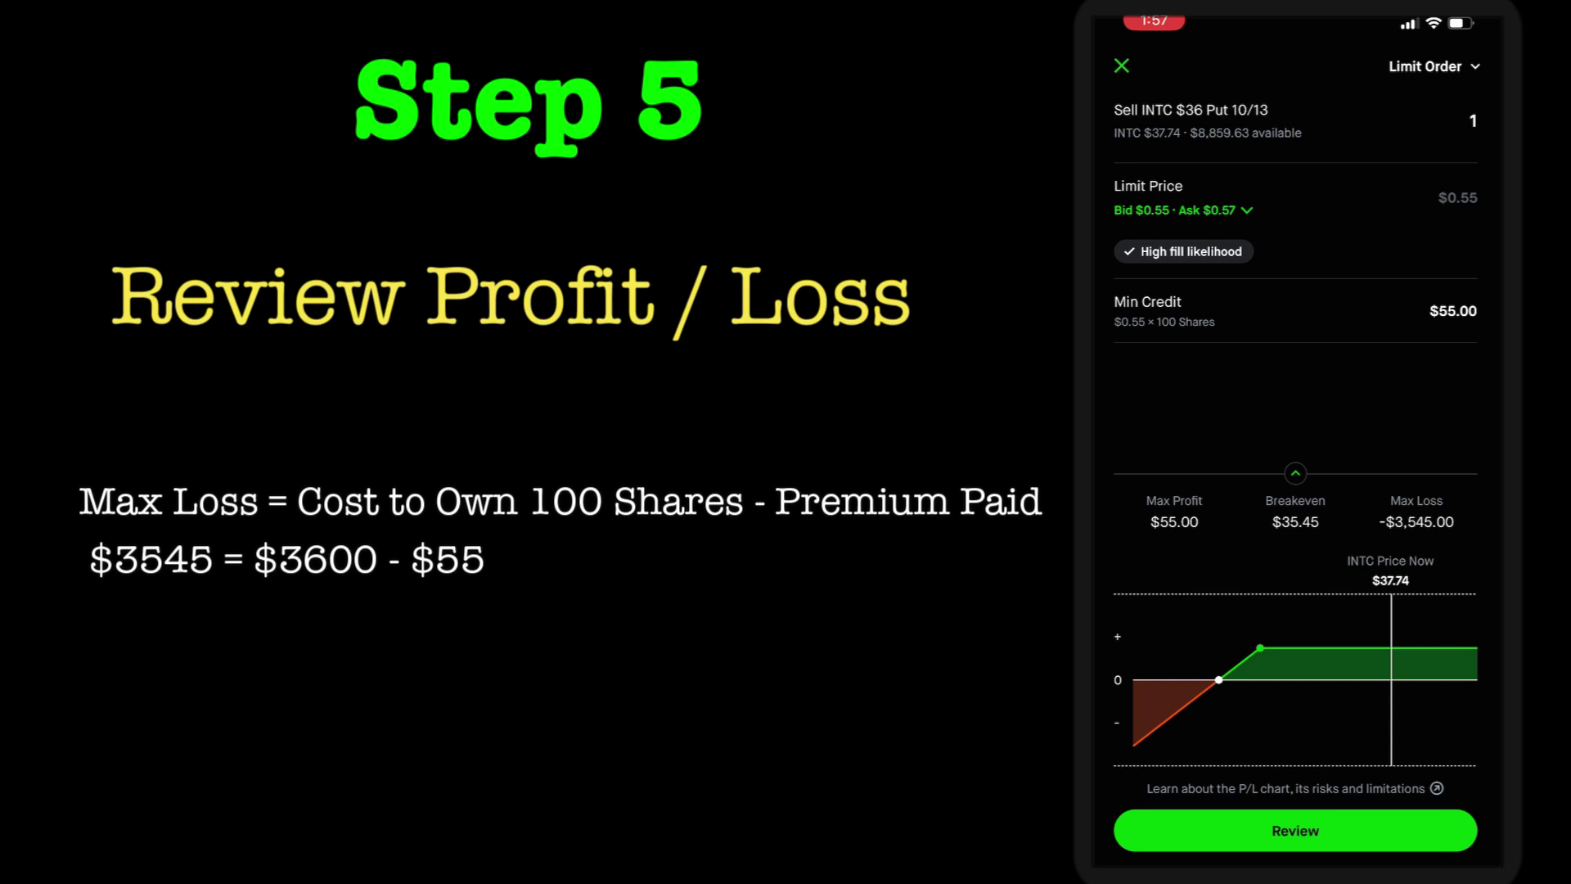
Proceed to review the INTC put sale after checking its $55 max profit and $35.45 breakeven.
click(1295, 830)
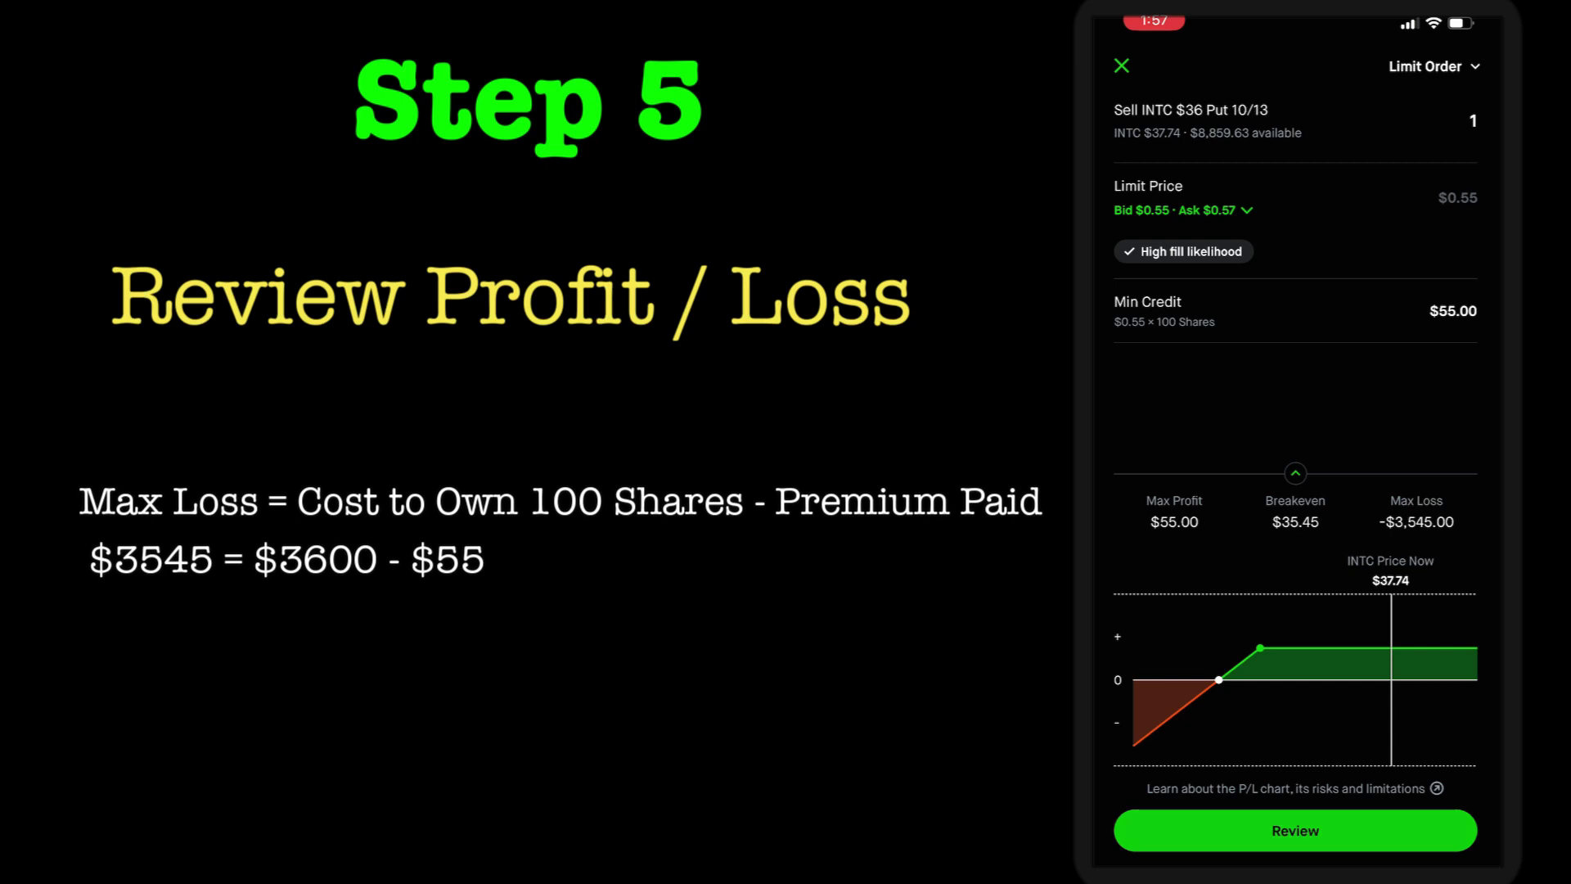